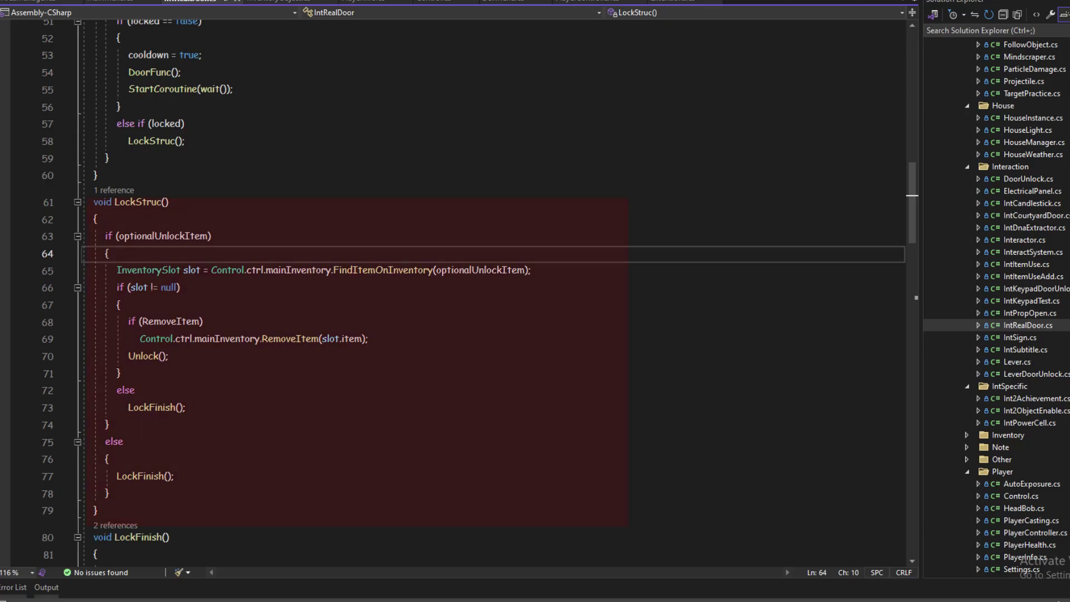
scroll(494, 293, down, 11)
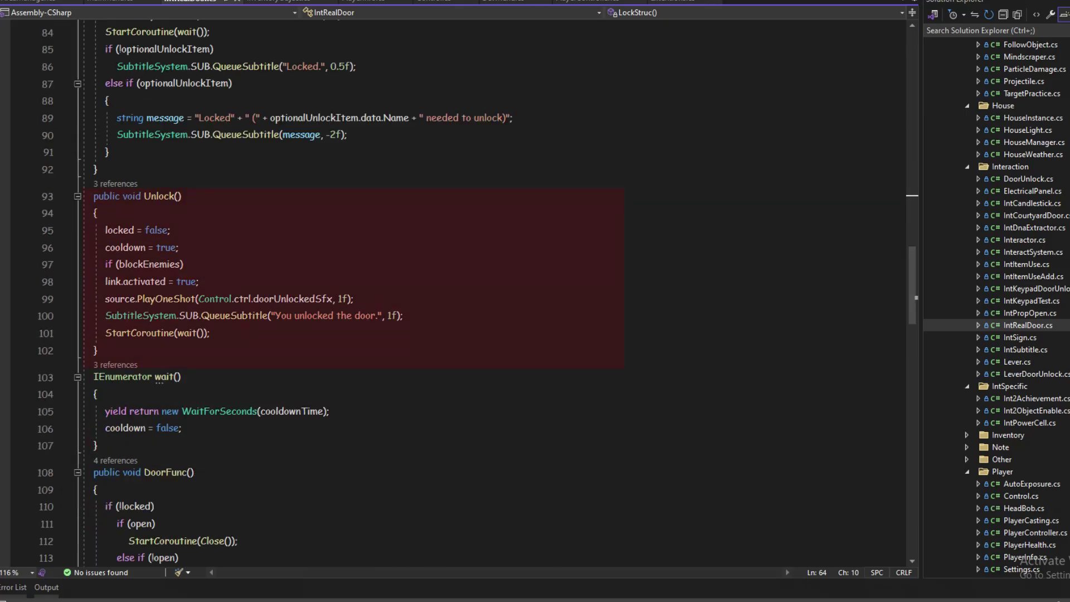